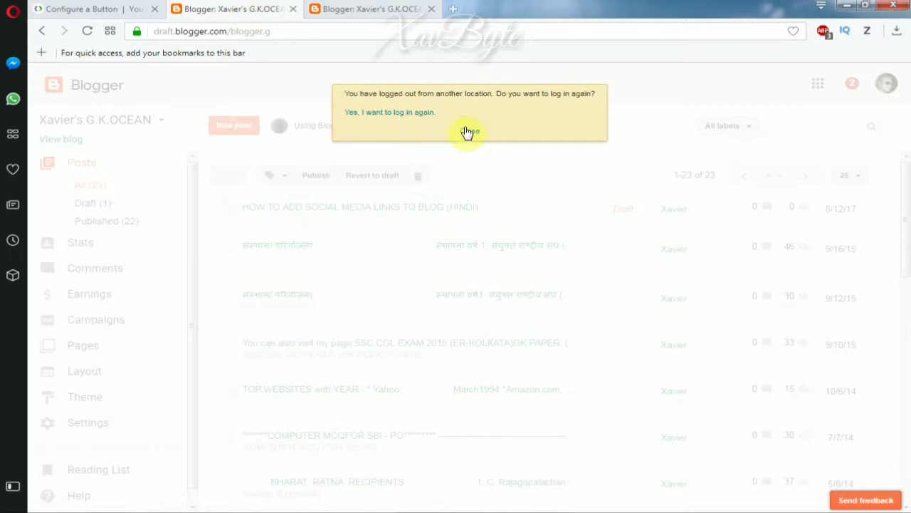
Dismiss the logged-out notice, then start a new blog post with all default HTML code removed from its body.
{"action": "left_click", "coordinate": [466, 131]}
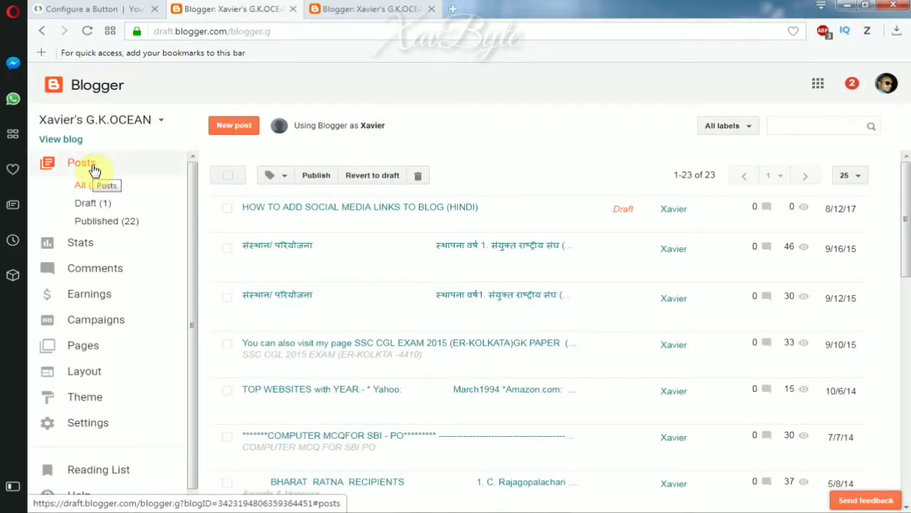
{"action": "left_click", "coordinate": [245, 131]}
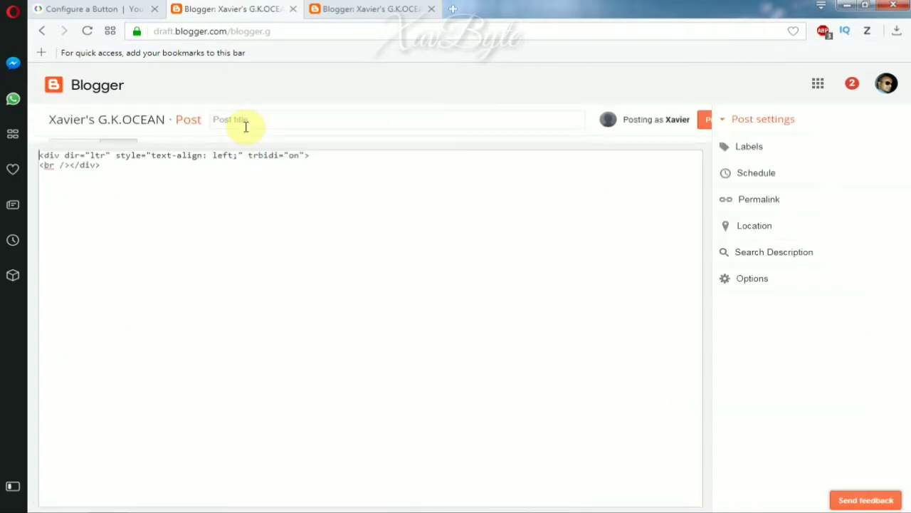
{"action": "left_click_drag", "start_coordinate": [135, 190], "coordinate": [16, 173]}
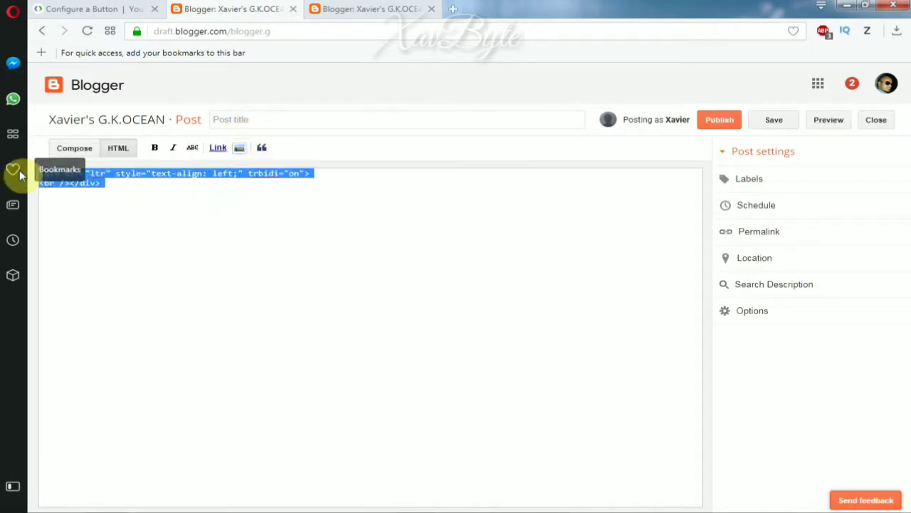
{"action": "key", "text": "BackSpace"}
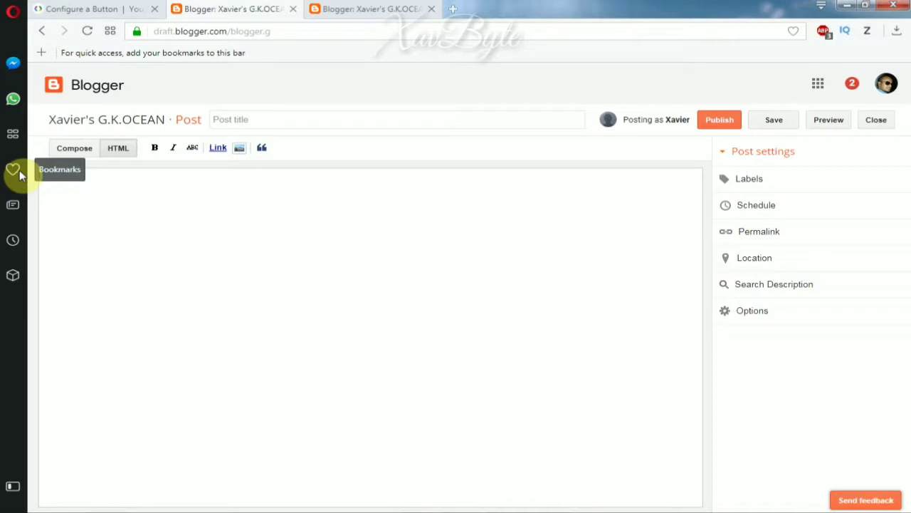
Title the new post "HOW TO ADD YOUTUBE SUBSCRIBE BUTTON ON BLOG".
{"action": "left_click", "coordinate": [251, 124]}
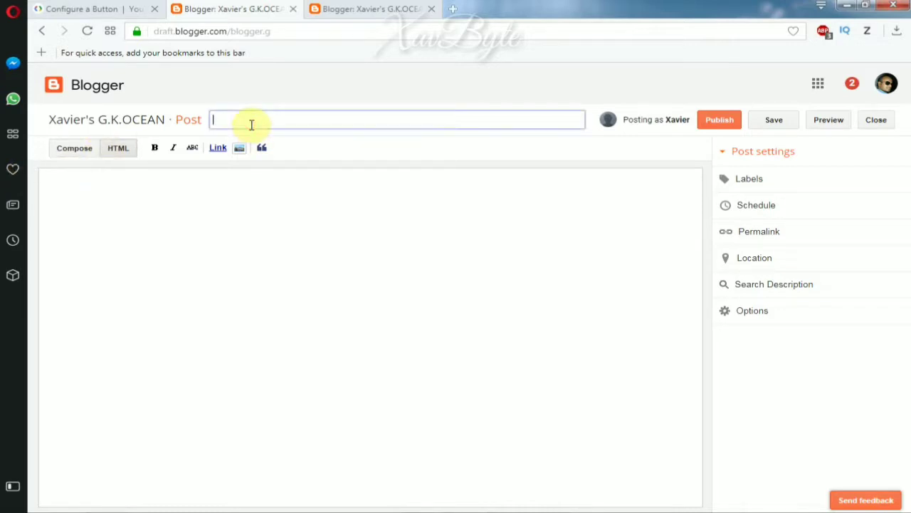
{"action": "type", "text": "HOW TO A"}
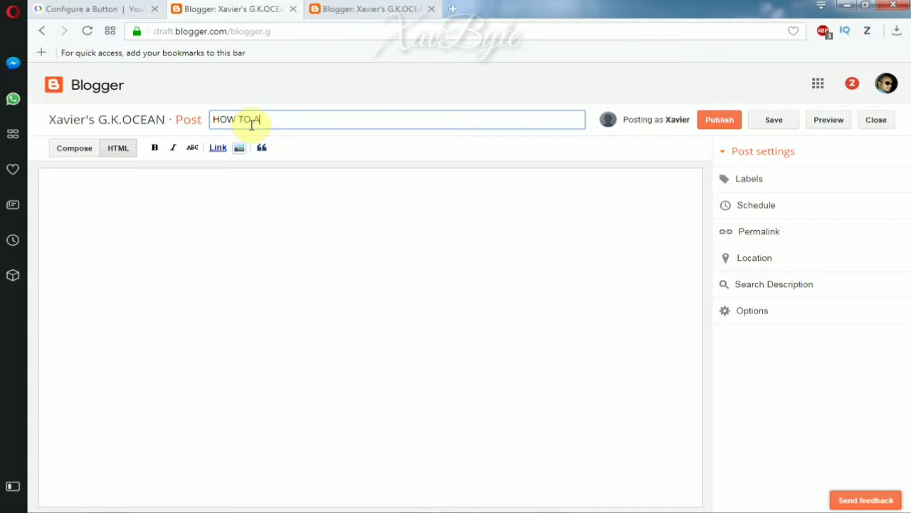
{"action": "type", "text": "DD YOUTUBE S"}
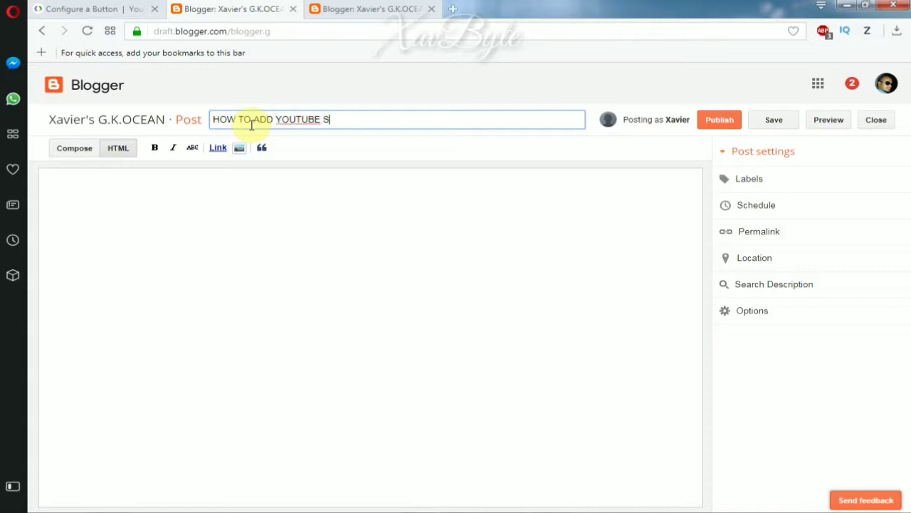
{"action": "type", "text": "UBSCRIBE BUTT"}
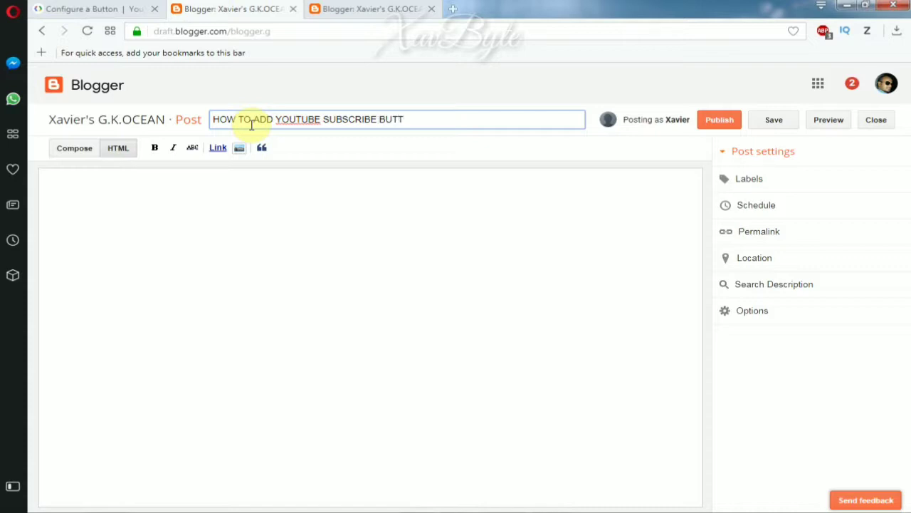
{"action": "type", "text": "UN"}
{"action": "key", "text": "BackSpace"}
{"action": "key", "text": "BackSpace"}
{"action": "key", "text": "BackSpace"}
{"action": "type", "text": "ON ON BLOG"}
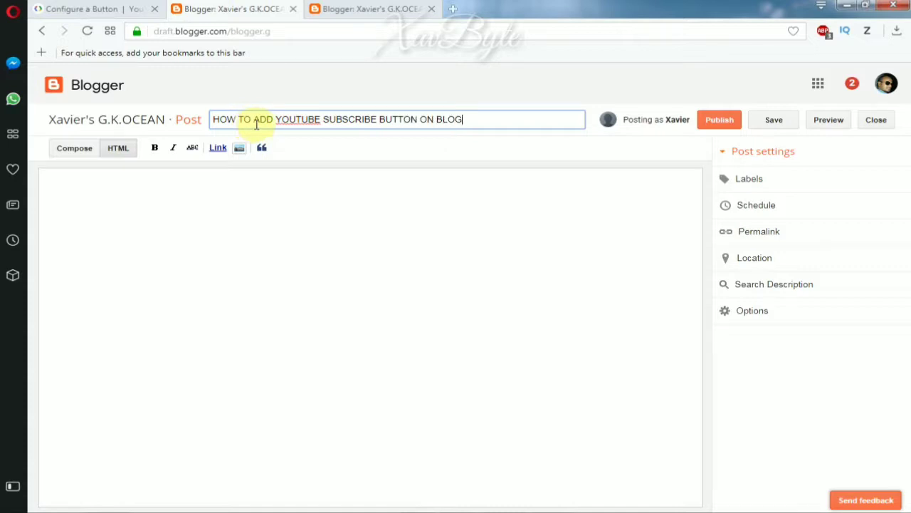
Replace the post title with "HOW TO ADD YOUTUBE SUBSCRIBE BUTTON TO BLOG" and save the post as a draft.
{"action": "left_click_drag", "start_coordinate": [286, 119], "coordinate": [212, 118]}
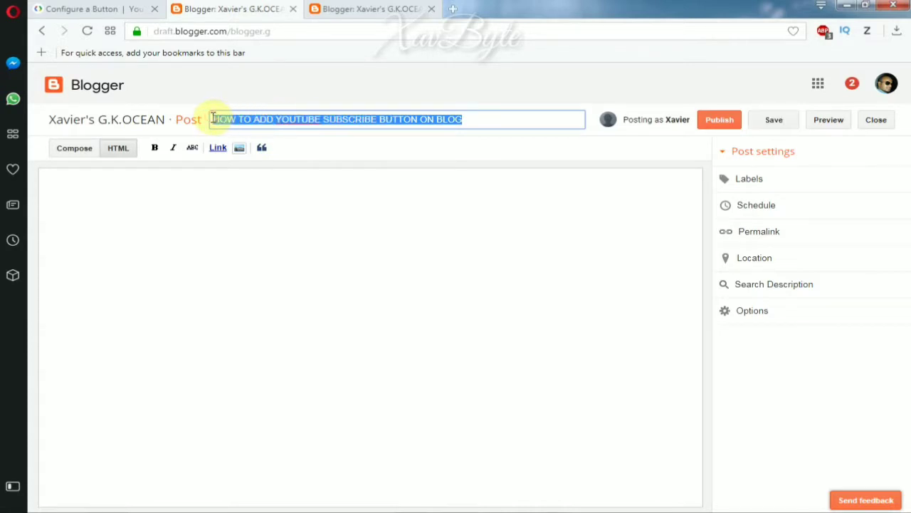
{"action": "type", "text": "HOW TO ADD"}
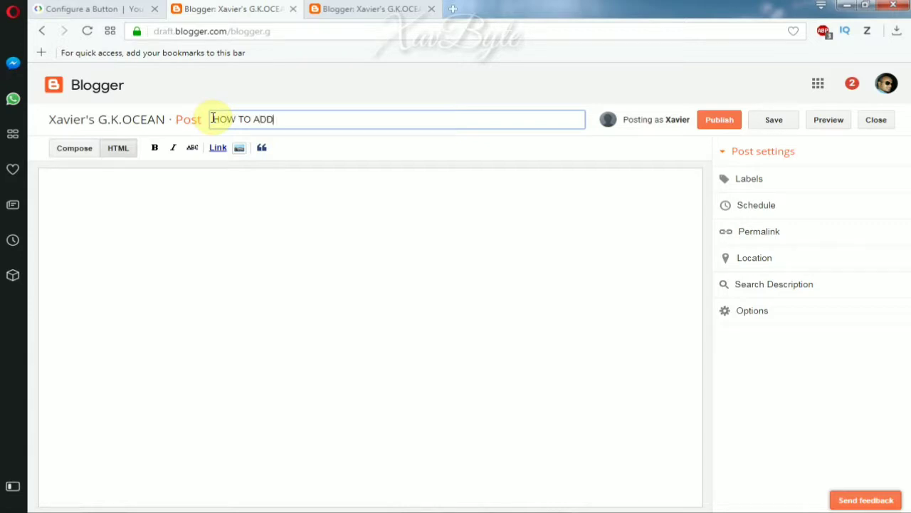
{"action": "type", "text": "  YOUTUBE "}
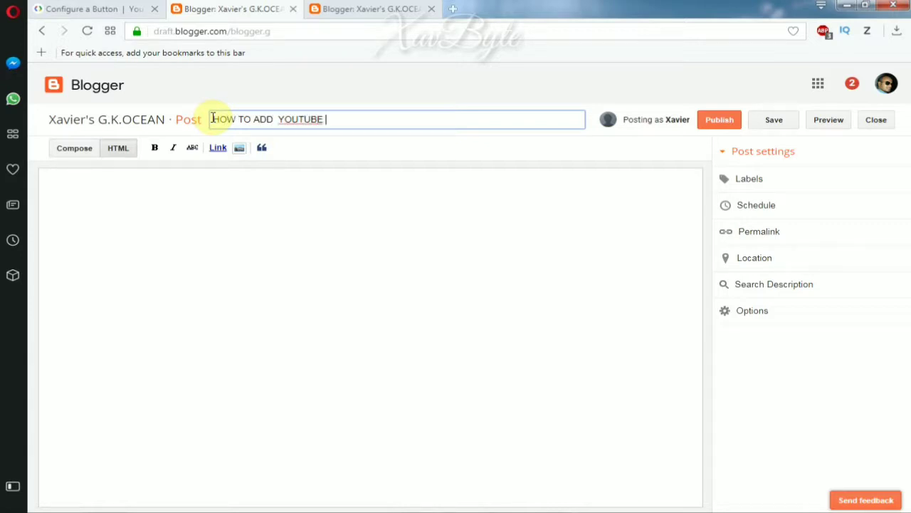
{"action": "type", "text": "SUBSCRIBE BU"}
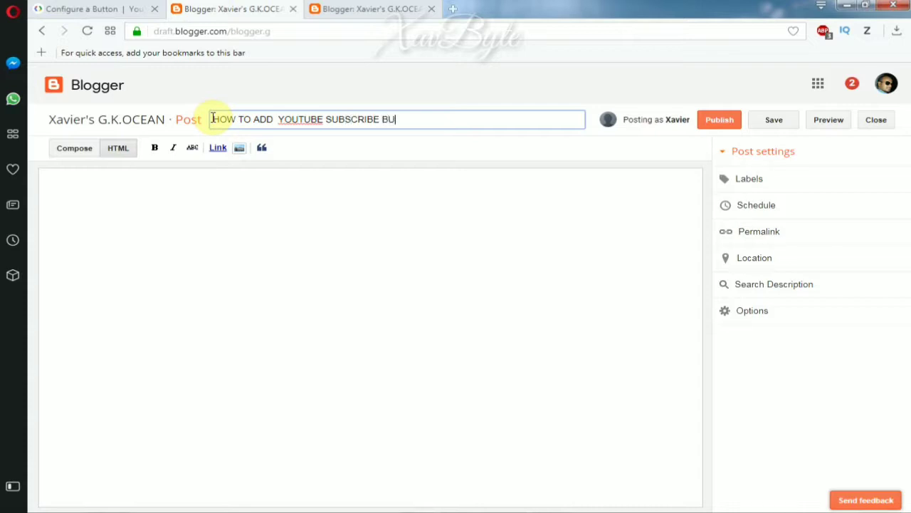
{"action": "type", "text": "TTON TO BLOG"}
{"action": "left_click", "coordinate": [764, 123]}
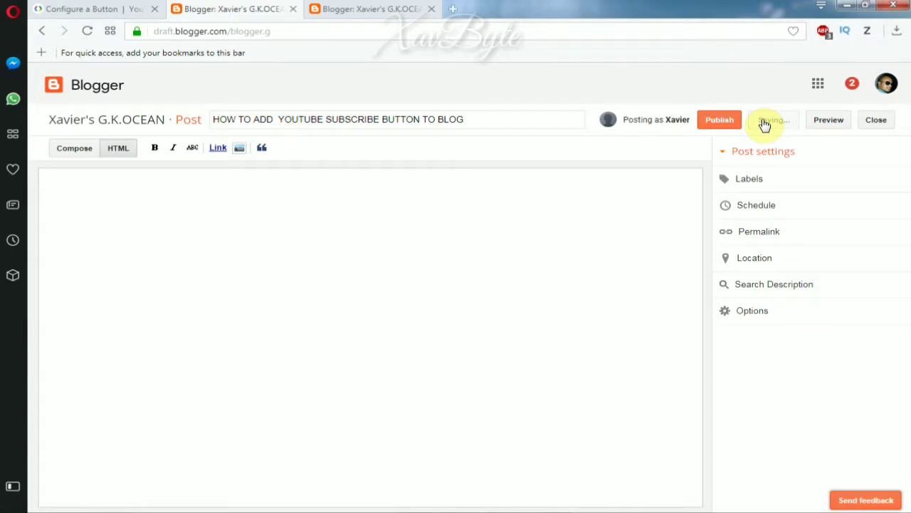
Return to the blog dashboard, switch to the G.K.OCEAN blog and open its layout settings.
{"action": "left_click", "coordinate": [55, 88]}
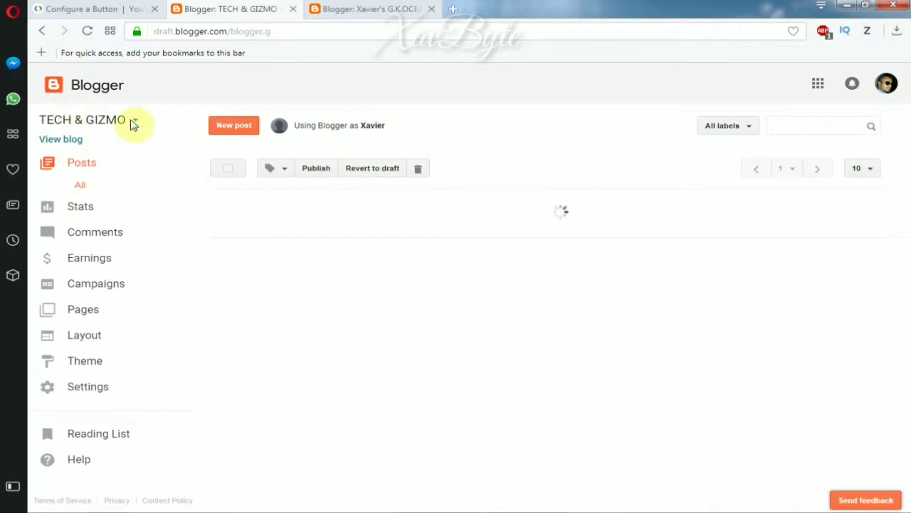
{"action": "left_click", "coordinate": [131, 124]}
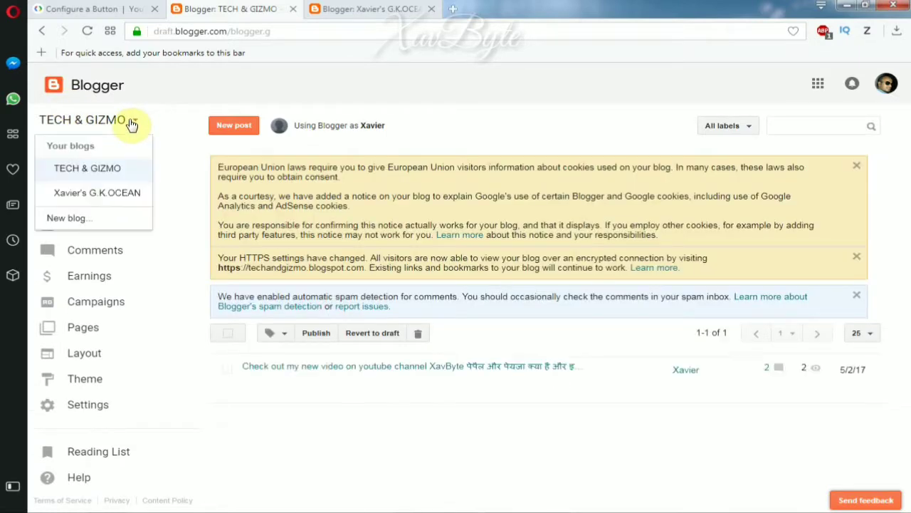
{"action": "left_click", "coordinate": [96, 193]}
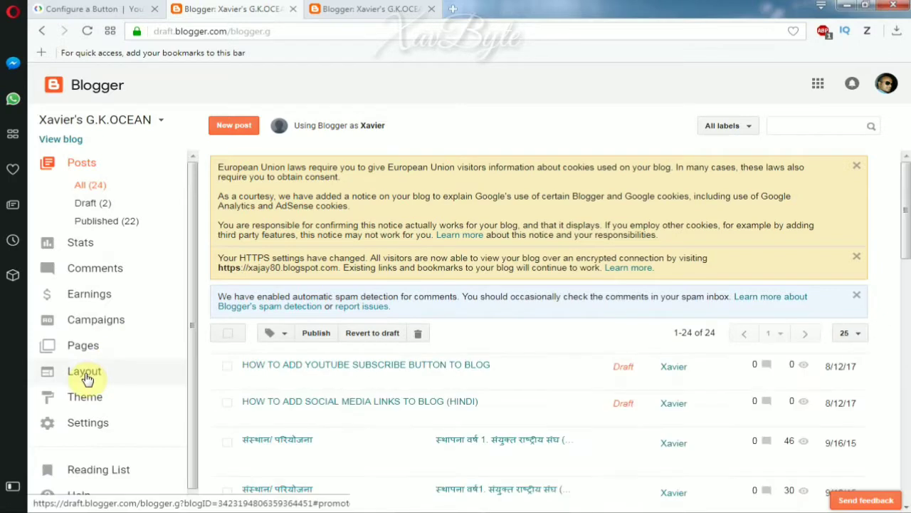
{"action": "left_click", "coordinate": [84, 377]}
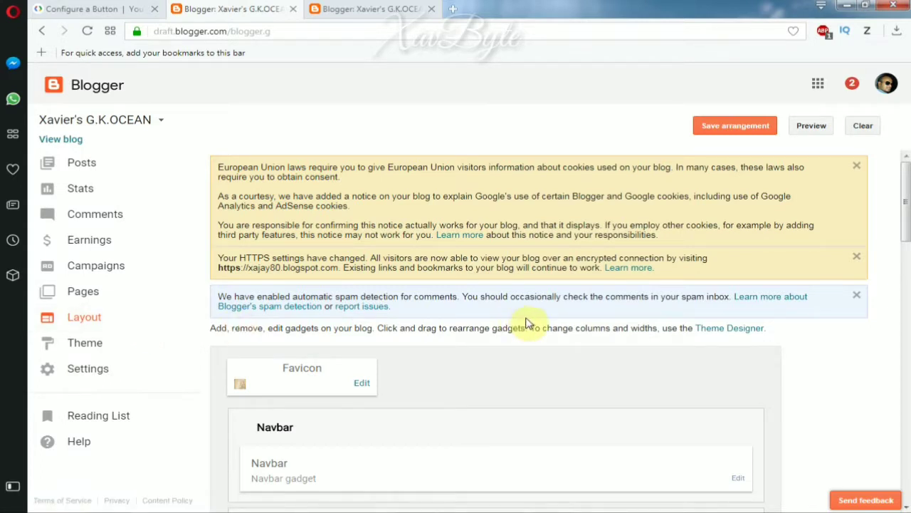
Add an HTML/JavaScript gadget to the sidebar-right-1 section of the blog layout.
{"action": "scroll", "coordinate": [784, 311], "scroll_direction": "down", "scroll_amount": 1}
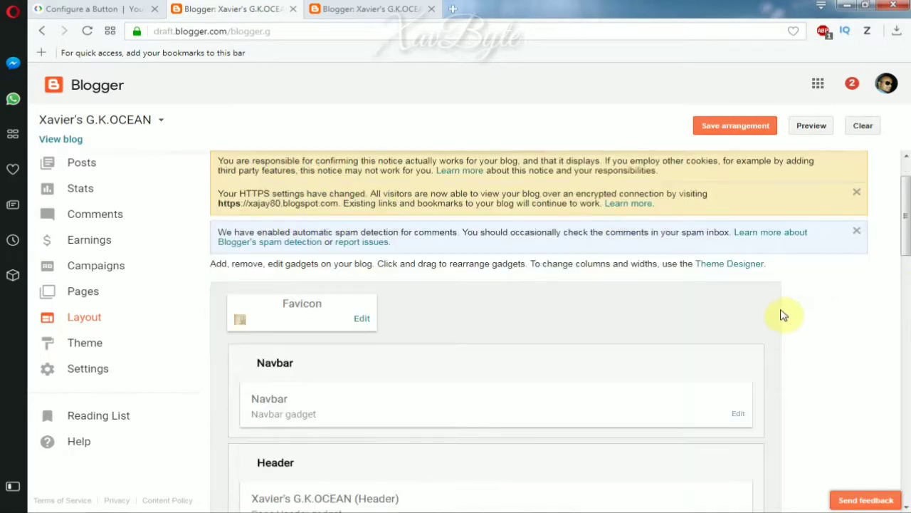
{"action": "scroll", "coordinate": [760, 302], "scroll_direction": "down", "scroll_amount": 4}
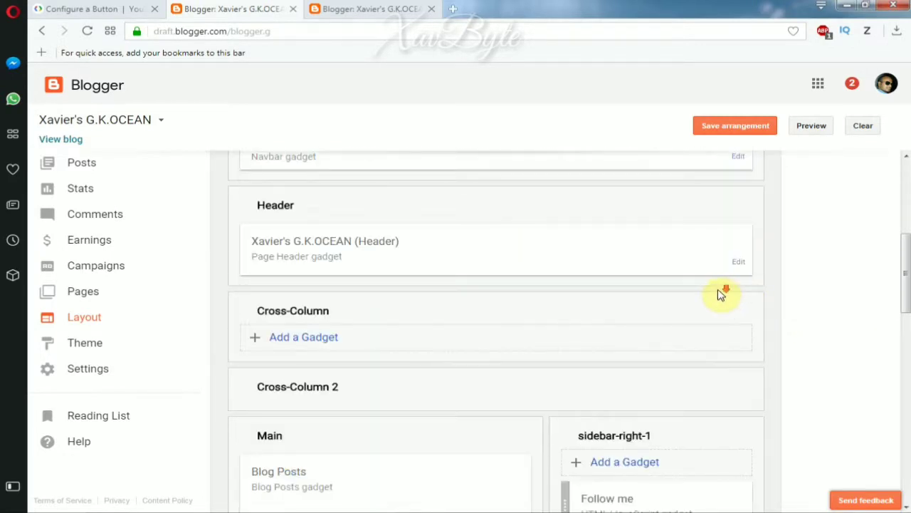
{"action": "scroll", "coordinate": [719, 294], "scroll_direction": "down", "scroll_amount": 2}
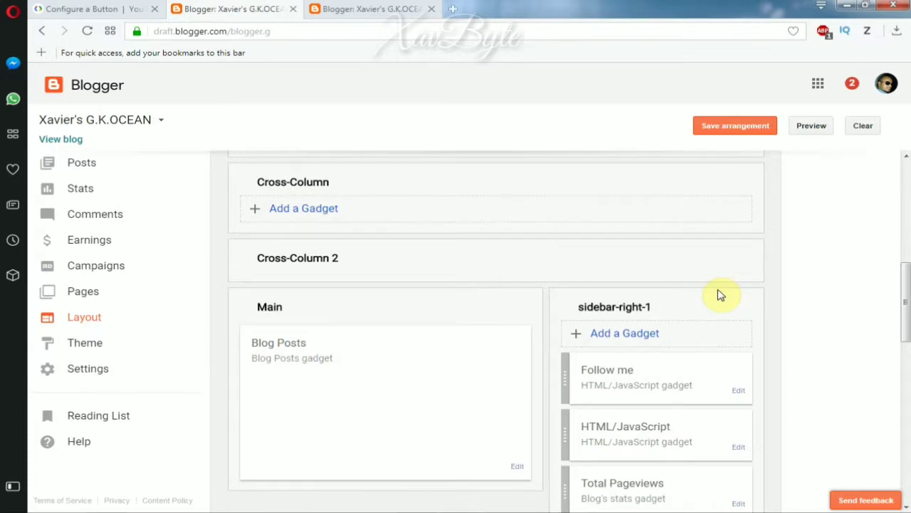
{"action": "left_click", "coordinate": [641, 340]}
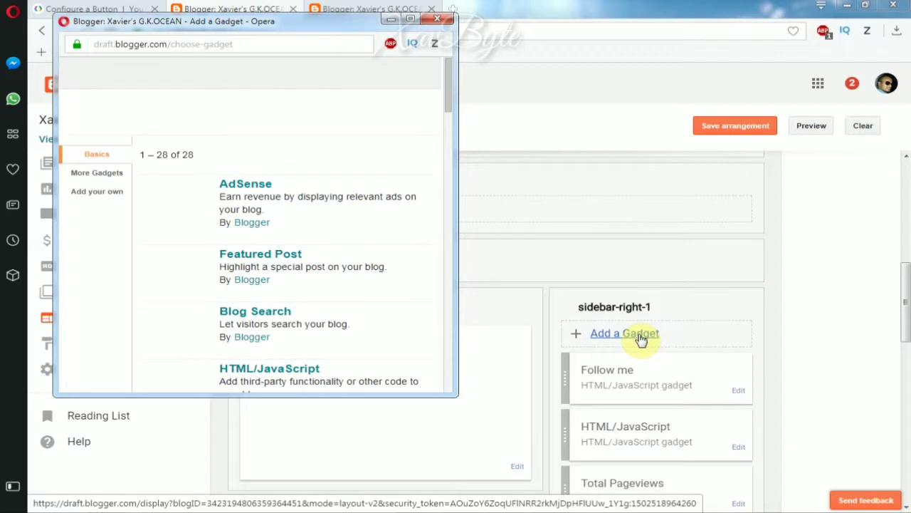
{"action": "left_click", "coordinate": [424, 368]}
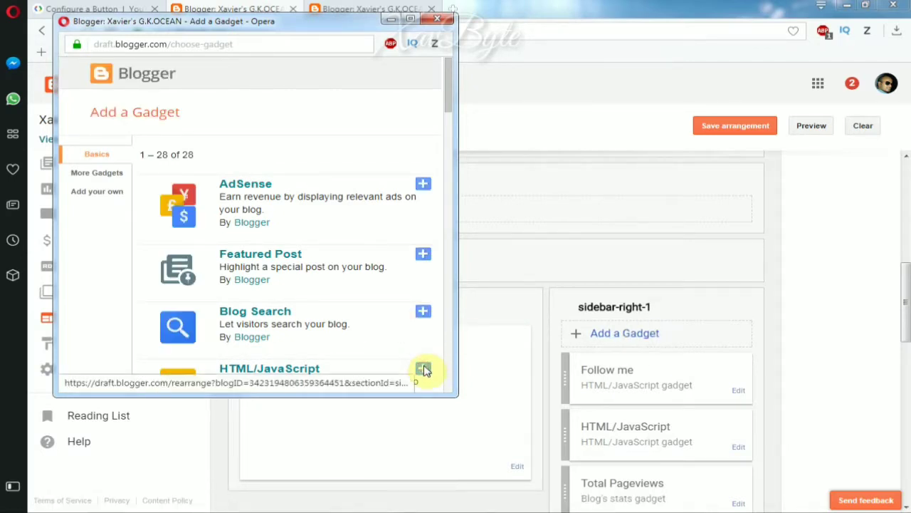
{"action": "left_click", "coordinate": [423, 369]}
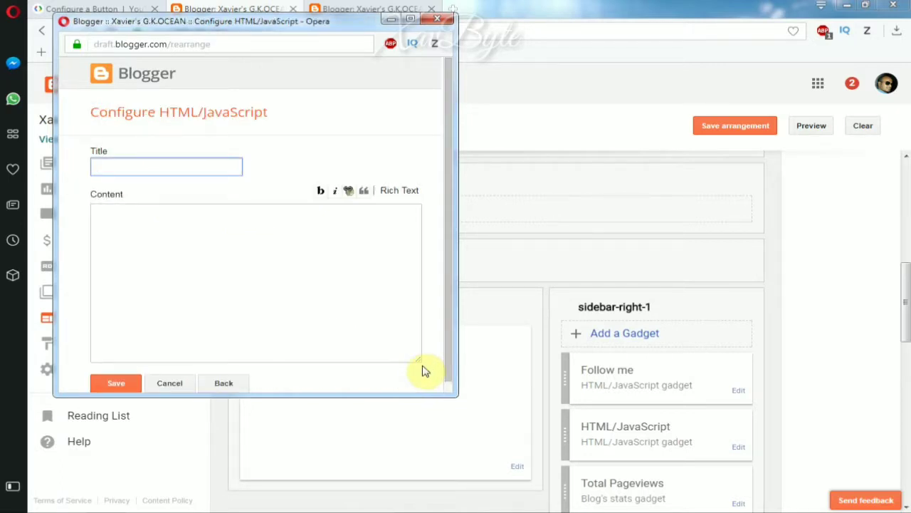
Title the gadget "SUBSCBIRE", paste the copied YouTube subscribe button code as its content and save it.
{"action": "type", "text": "SU"}
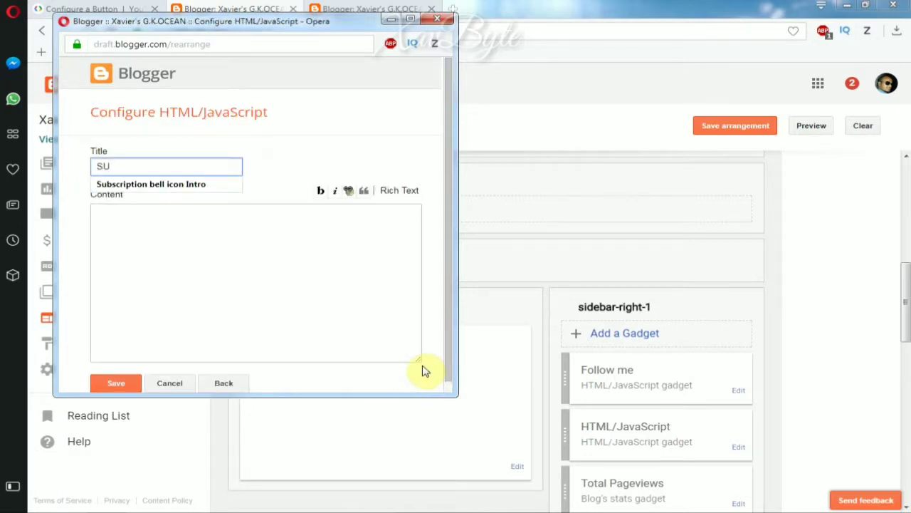
{"action": "type", "text": "BSCBIRE"}
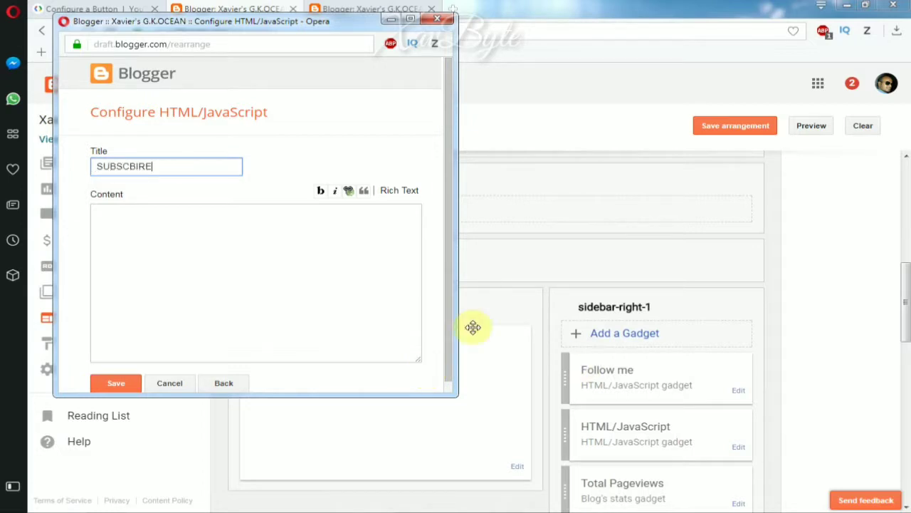
{"action": "left_click", "coordinate": [131, 221]}
{"action": "right_click", "coordinate": [130, 221]}
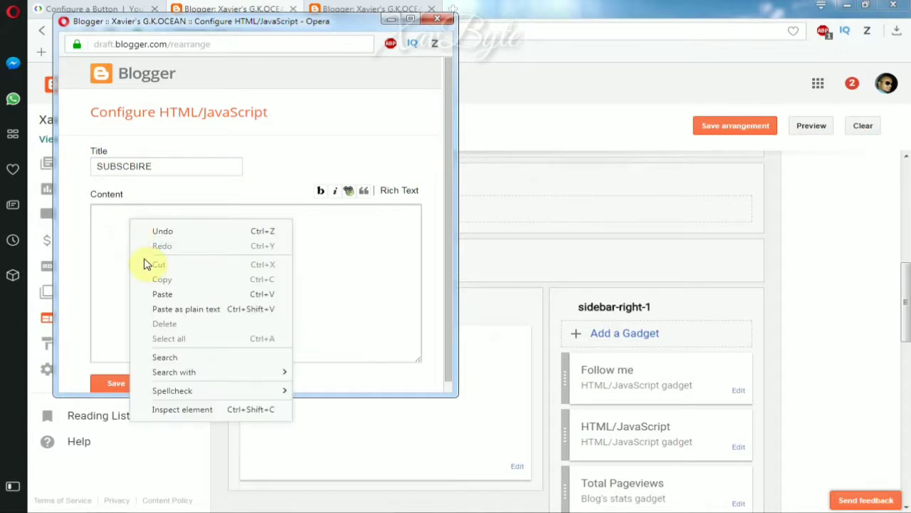
{"action": "left_click", "coordinate": [167, 297]}
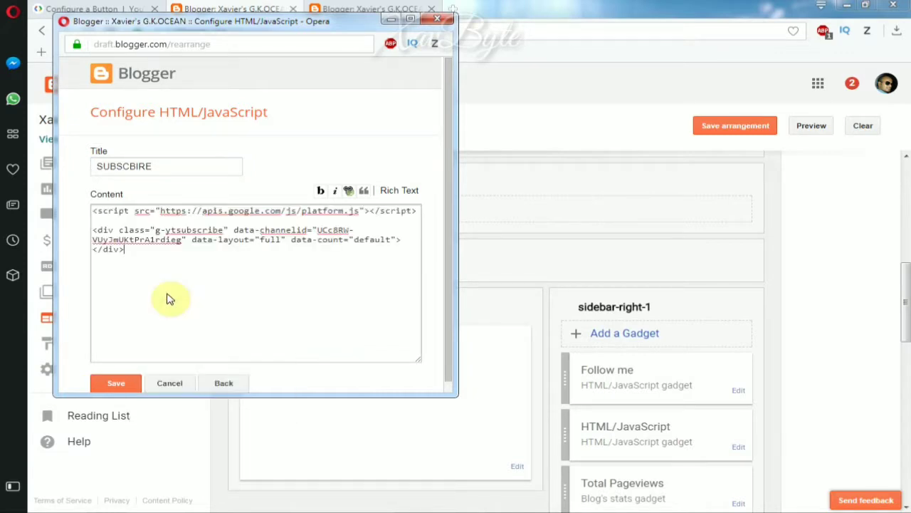
{"action": "left_click", "coordinate": [117, 383]}
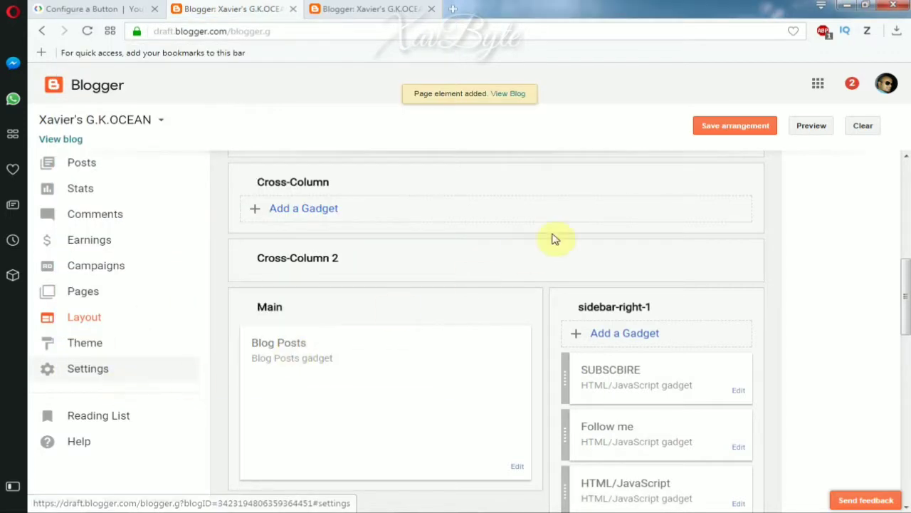
Save the layout arrangement and preview the blog, closing the spare Blogger theme page.
{"action": "left_click", "coordinate": [737, 133]}
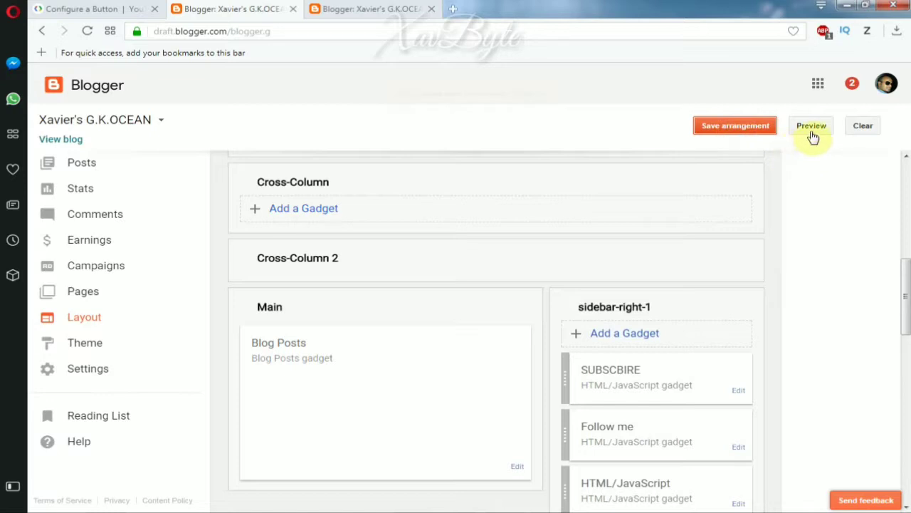
{"action": "left_click", "coordinate": [397, 13]}
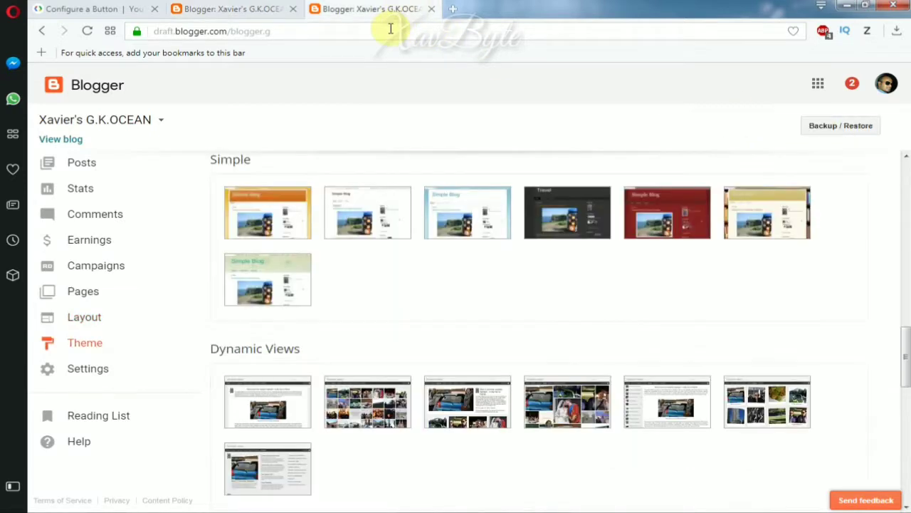
{"action": "left_click", "coordinate": [434, 10]}
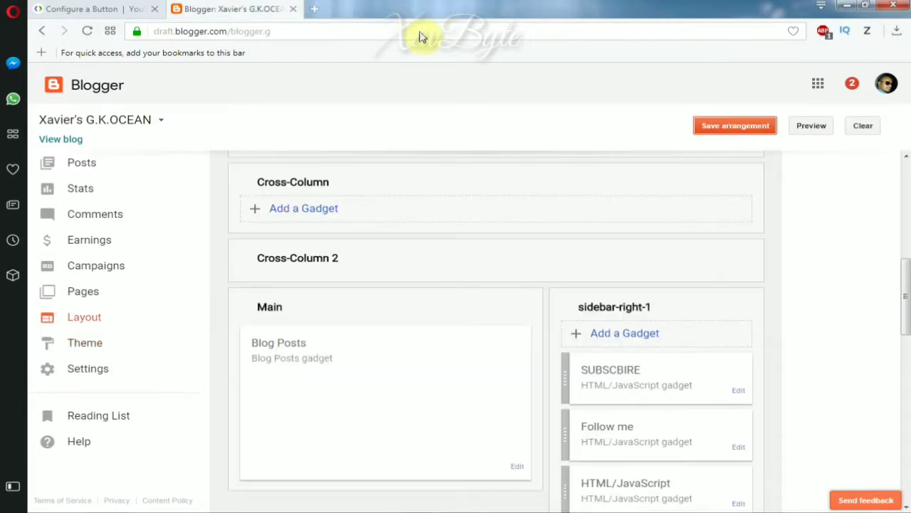
{"action": "left_click", "coordinate": [812, 126]}
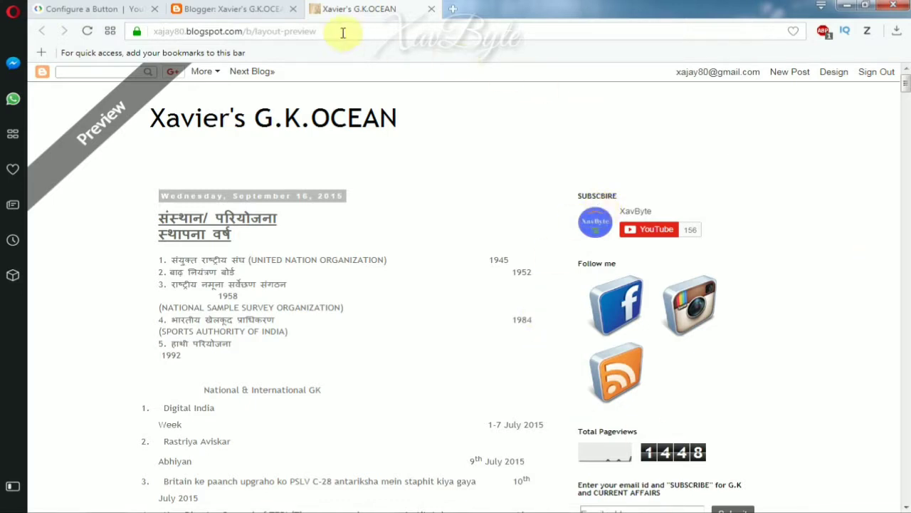
Correct the subscribe gadget's title to "SUBSCRIBE", save it and return to the blog preview.
{"action": "left_click", "coordinate": [252, 10]}
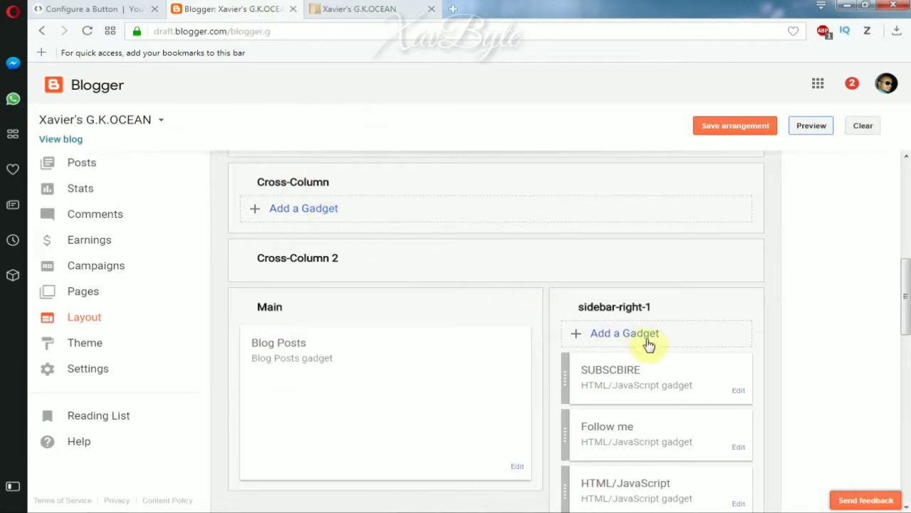
{"action": "left_click", "coordinate": [741, 396]}
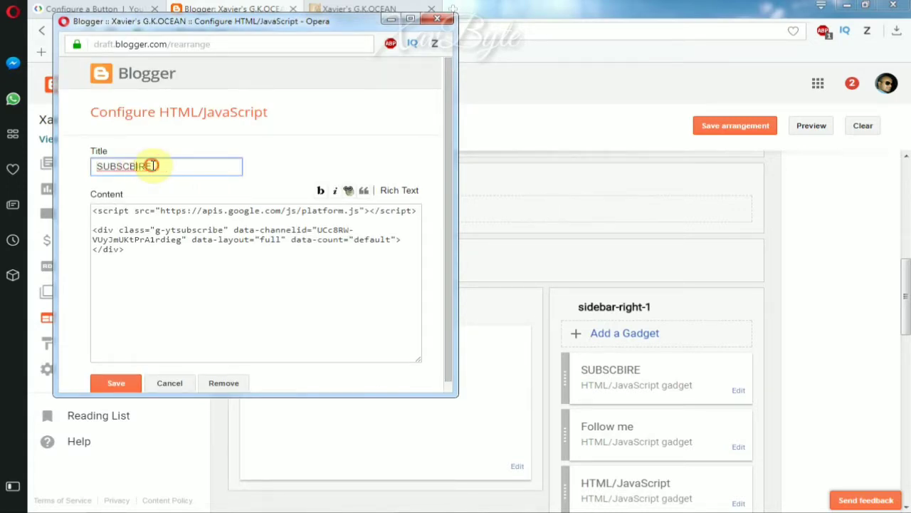
{"action": "key", "text": "BackSpace"}
{"action": "key", "text": "BackSpace"}
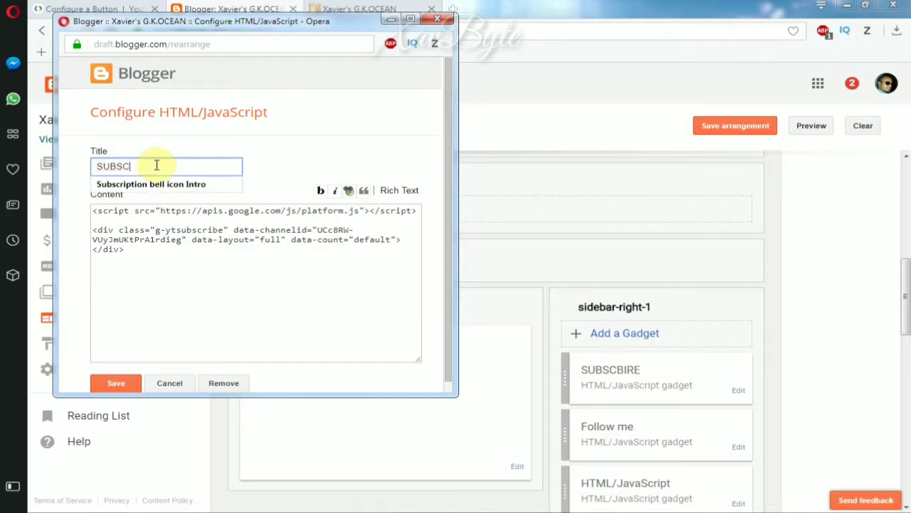
{"action": "type", "text": "RIBE"}
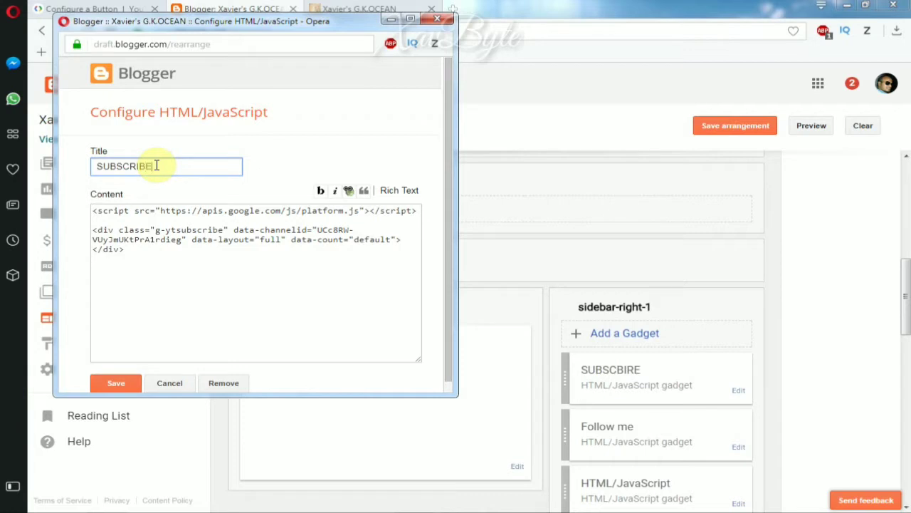
{"action": "left_click", "coordinate": [123, 383]}
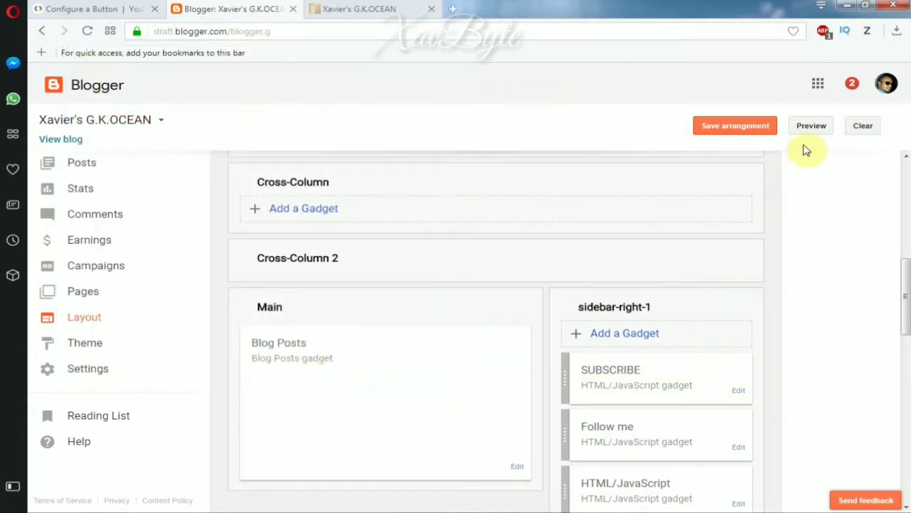
{"action": "left_click", "coordinate": [385, 17]}
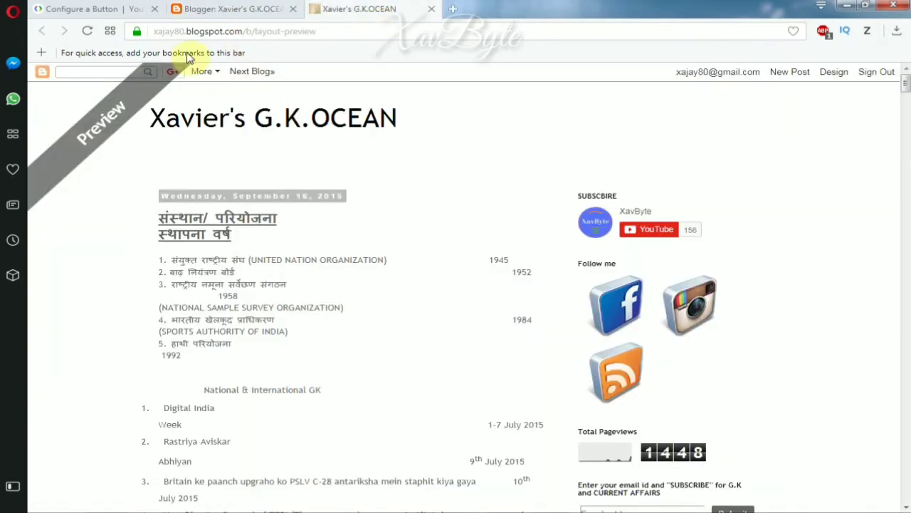